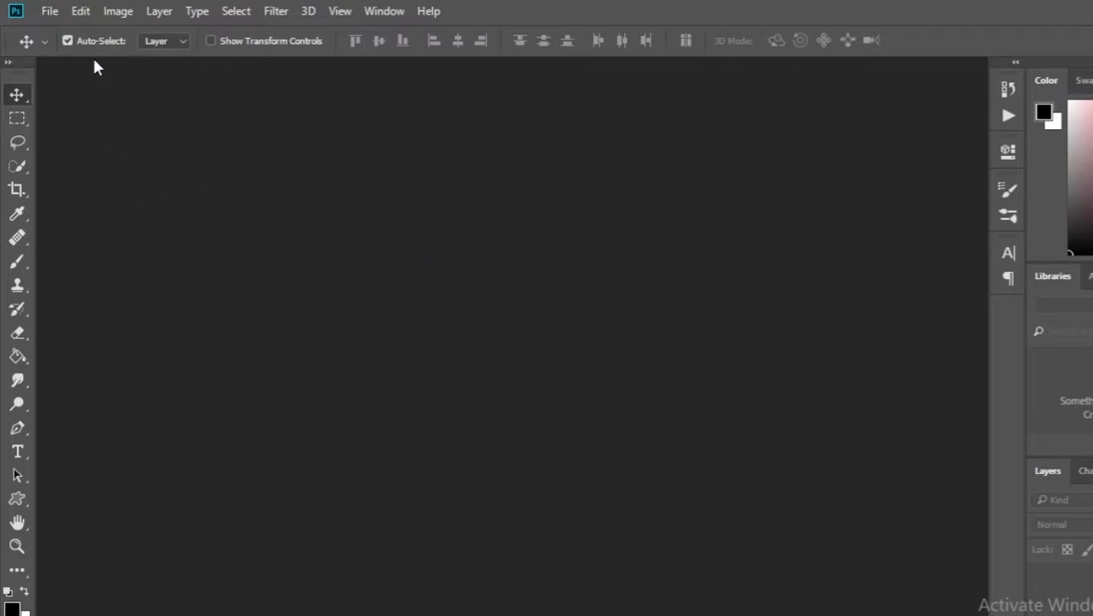
Open the swan photo swan-2107052.jpg.
left_click(49, 11)
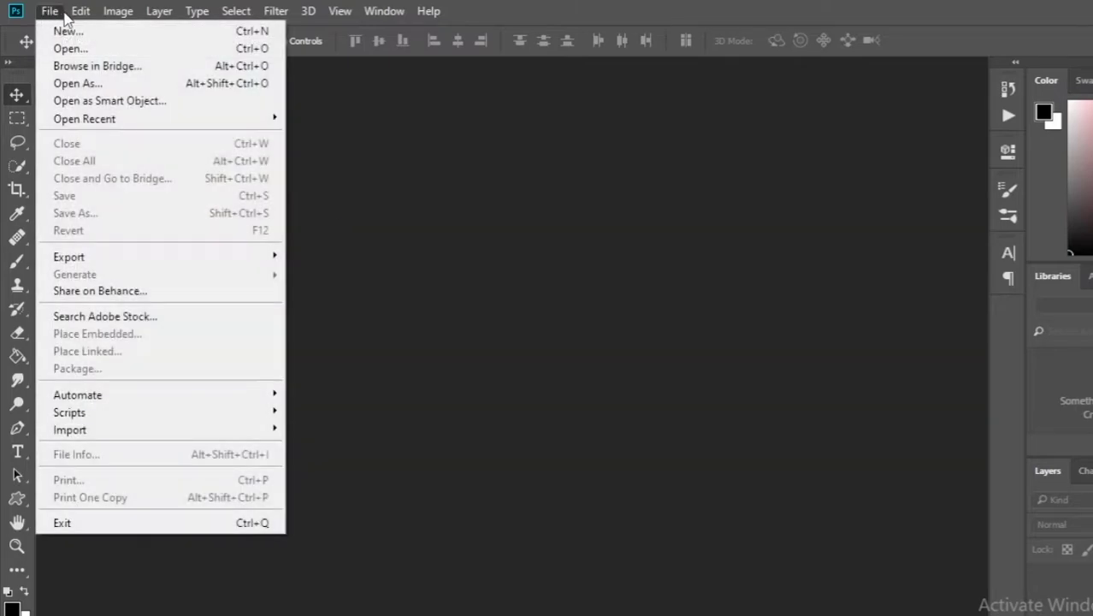
left_click(48, 11)
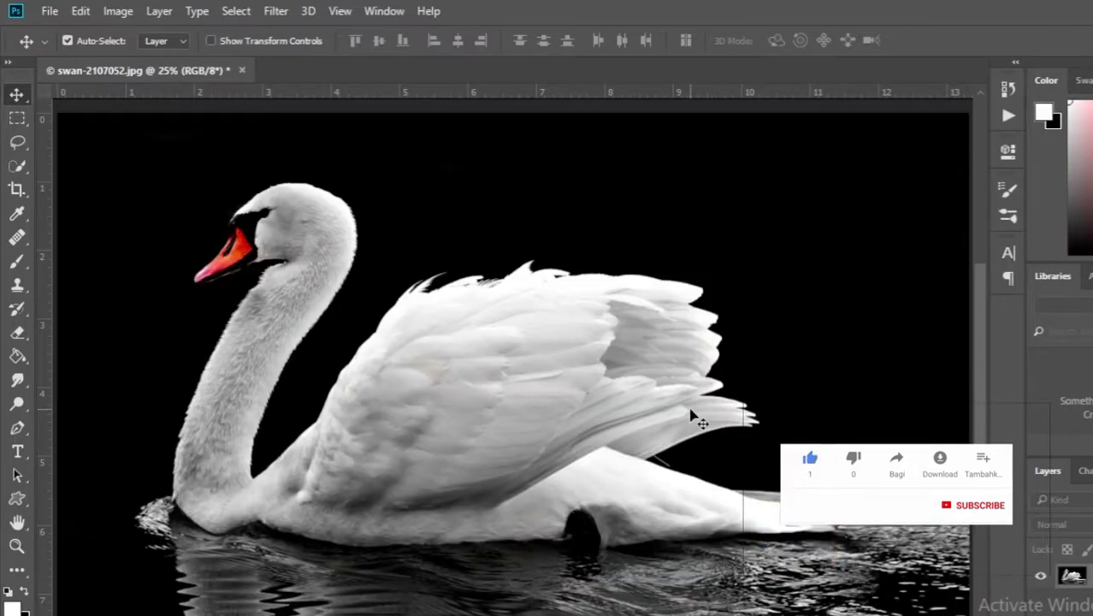
Examine the swan's head, wing feathers and tail edges against the black background at different magnifications.
scroll(651, 437, "down", 2)
scroll(530, 445, "up", 2)
scroll(428, 445, "down", 3)
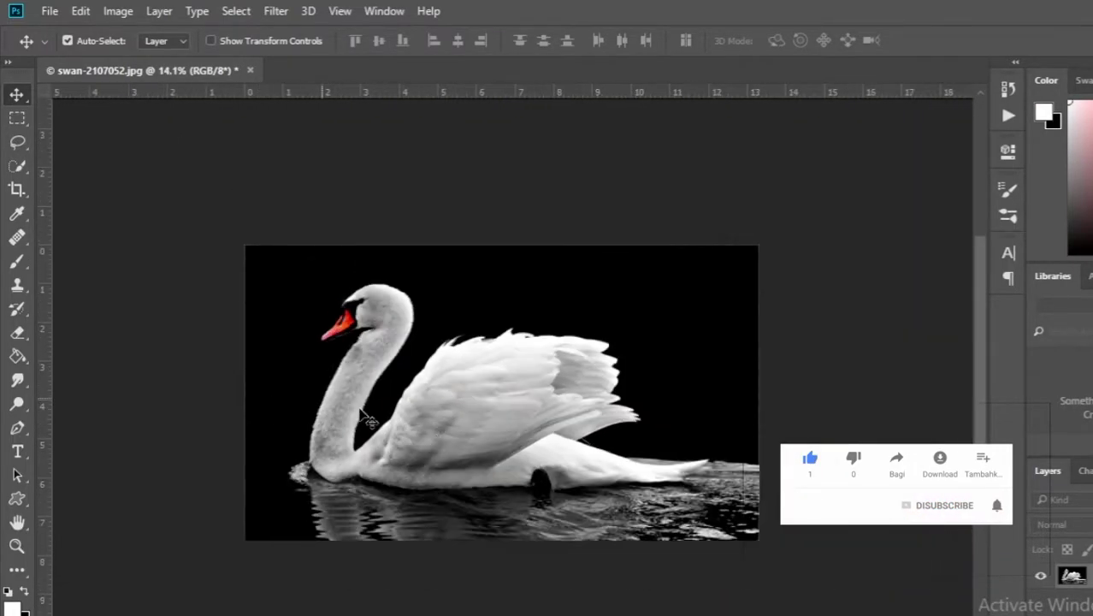
scroll(707, 431, "up", 2)
scroll(708, 430, "down", 1)
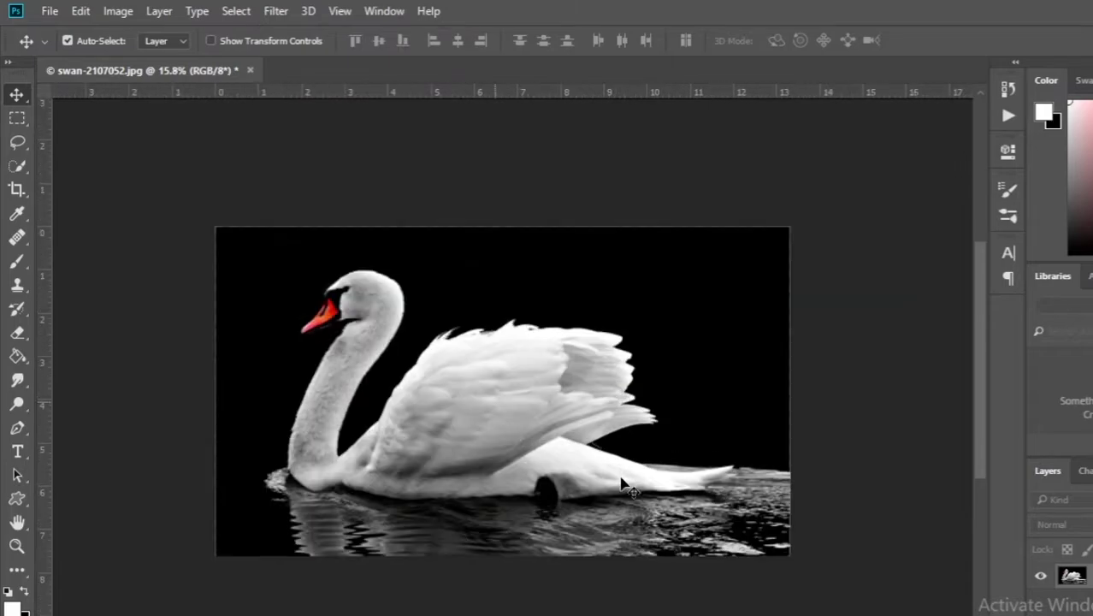
scroll(622, 501, "up", 2)
scroll(630, 462, "down", 1)
scroll(630, 469, "up", 1)
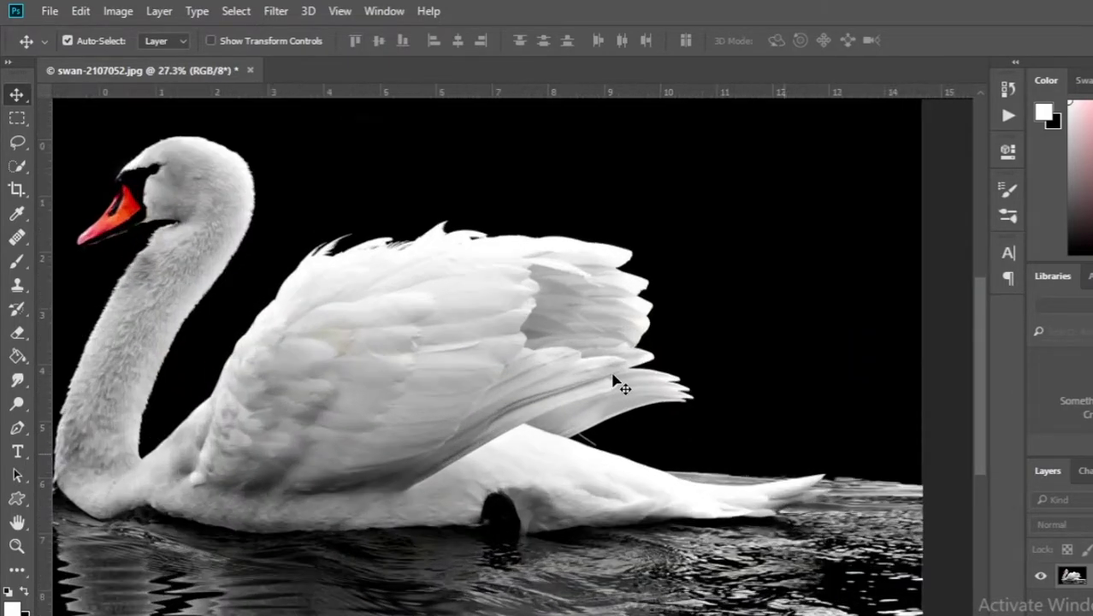
scroll(623, 383, "down", 1)
scroll(420, 342, "down", 1)
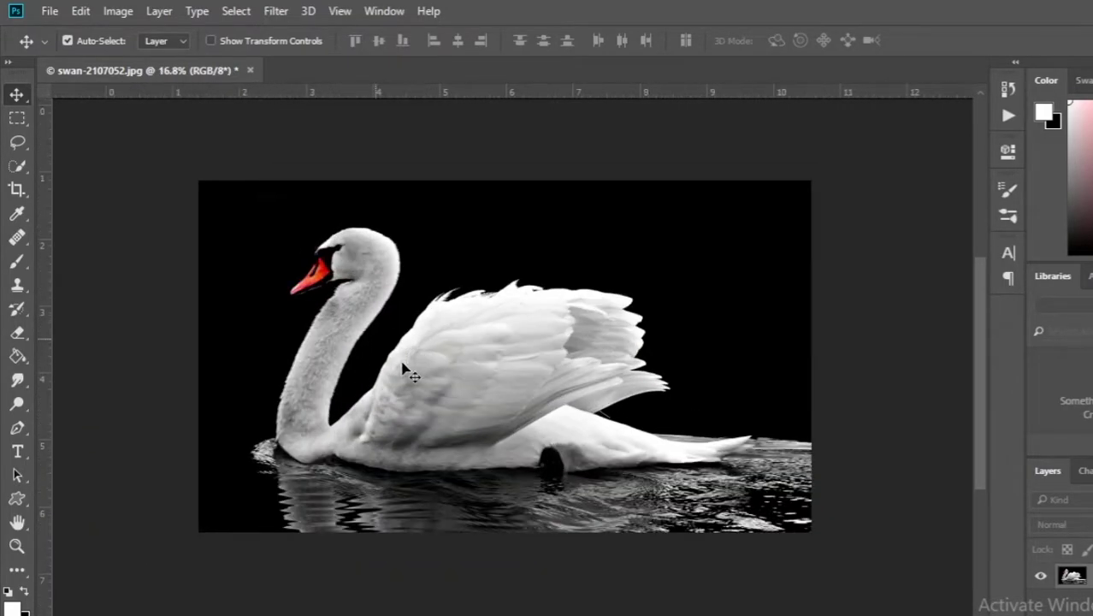
scroll(402, 366, "up", 1)
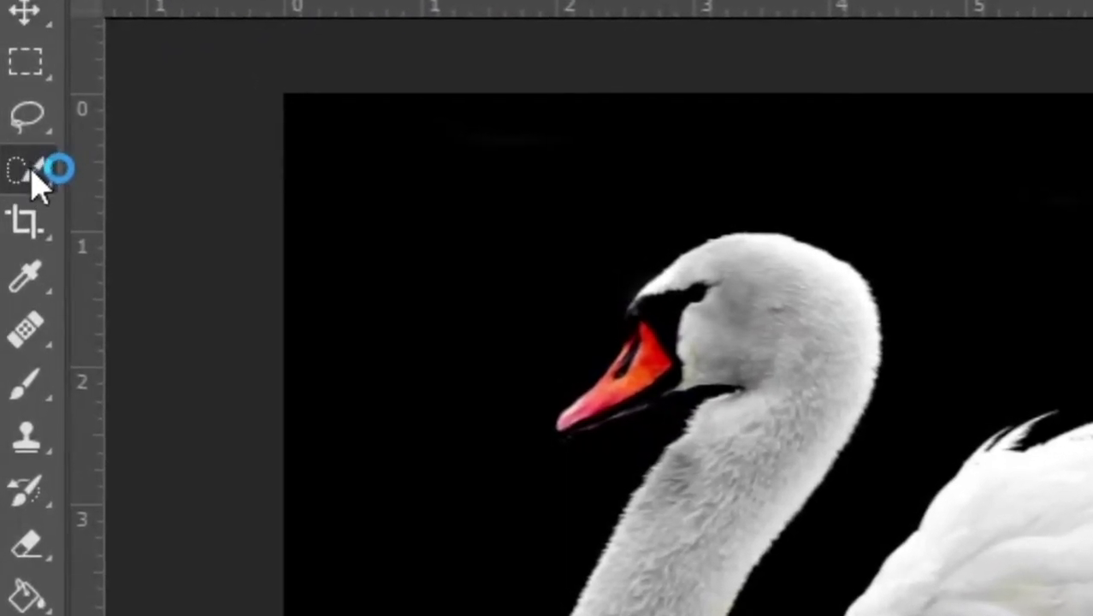
Choose the Quick Selection tool and open the Select and Mask workspace for the swan photo.
left_click(41, 163)
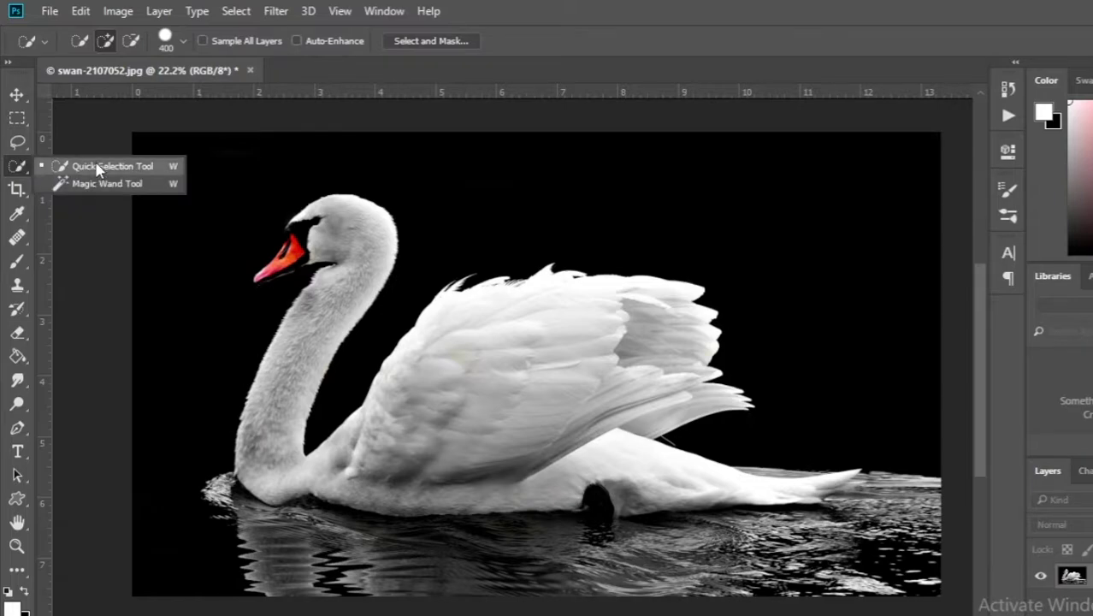
left_click(131, 167)
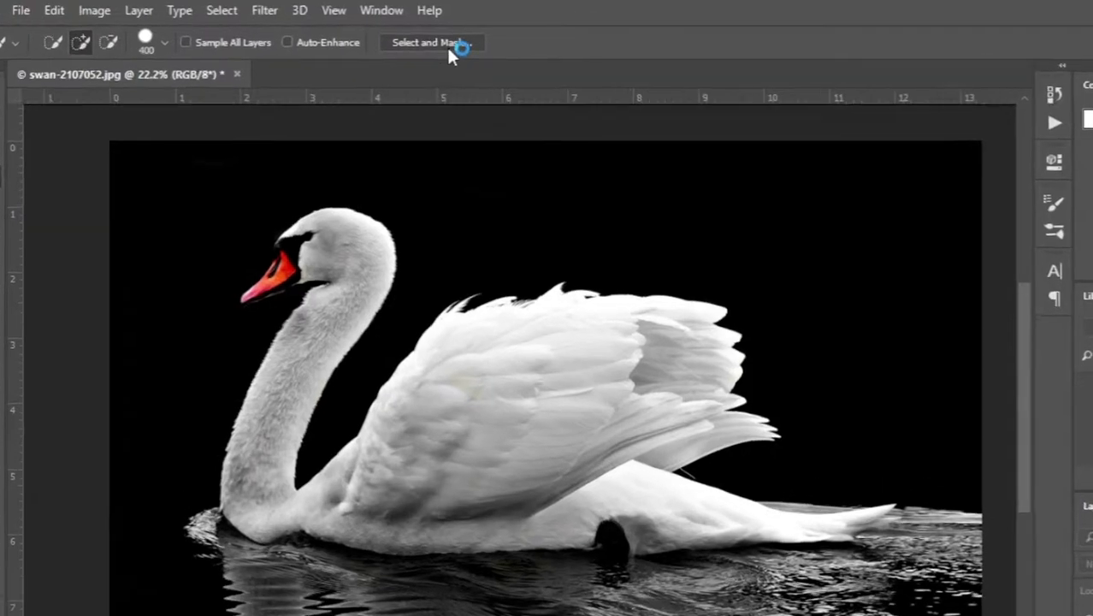
left_click(419, 46)
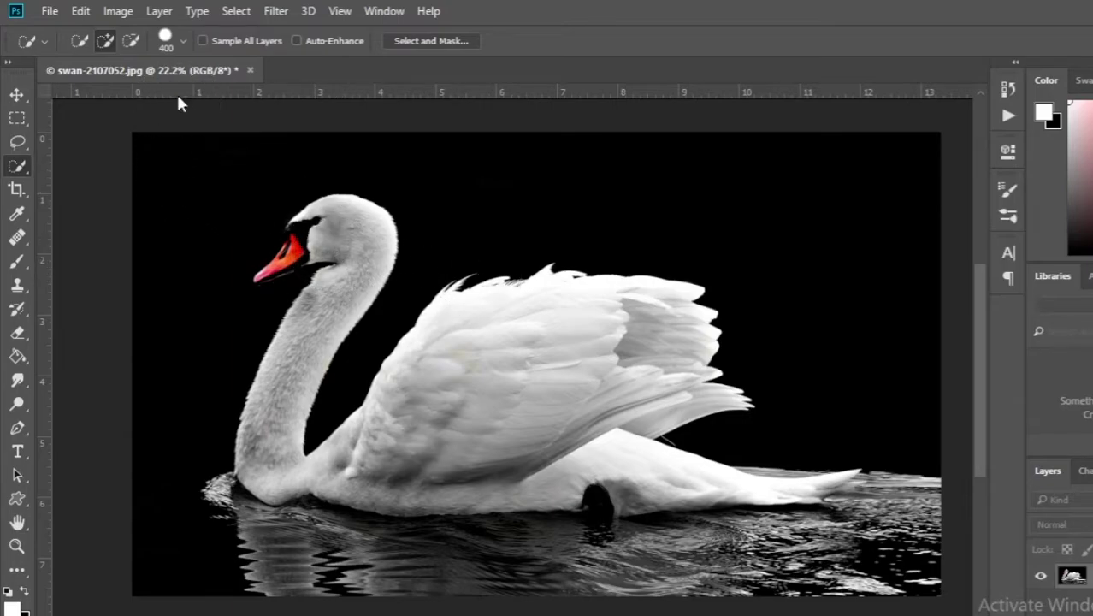
left_click(232, 12)
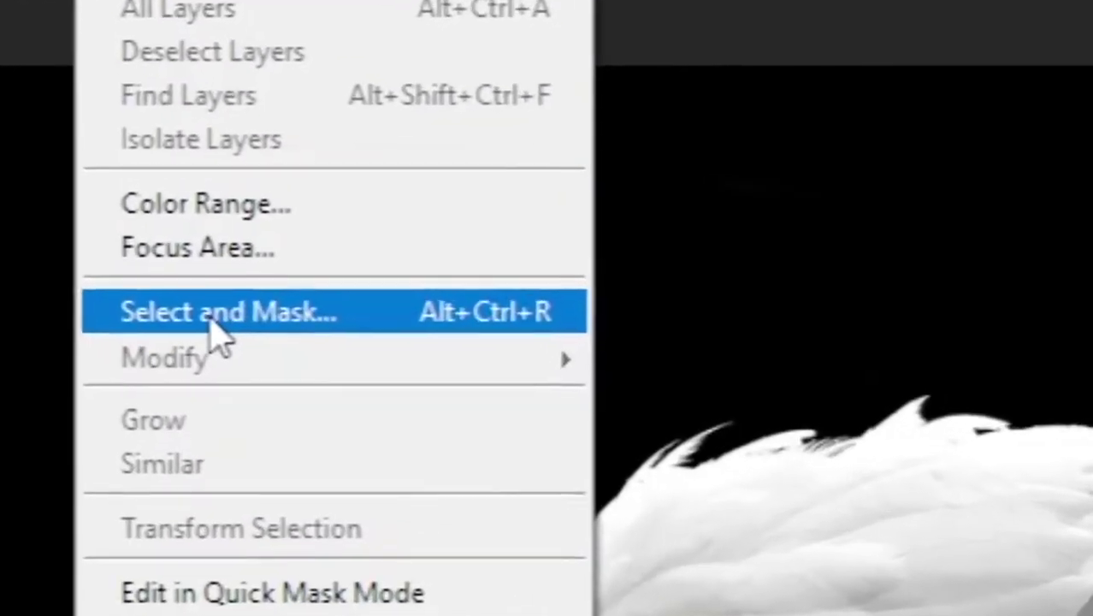
left_click(253, 232)
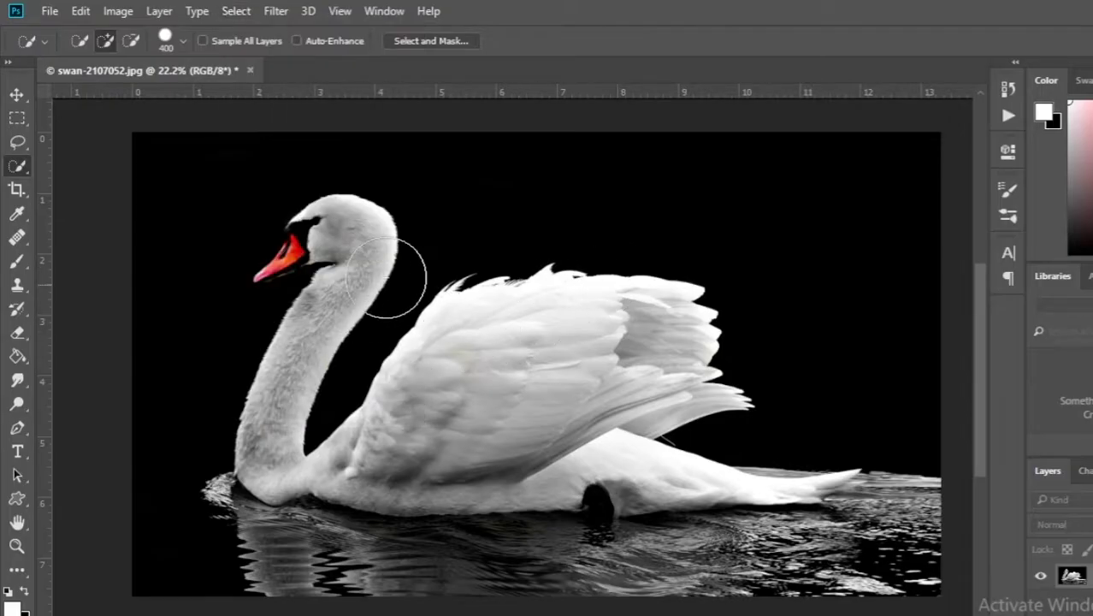
left_click(459, 39)
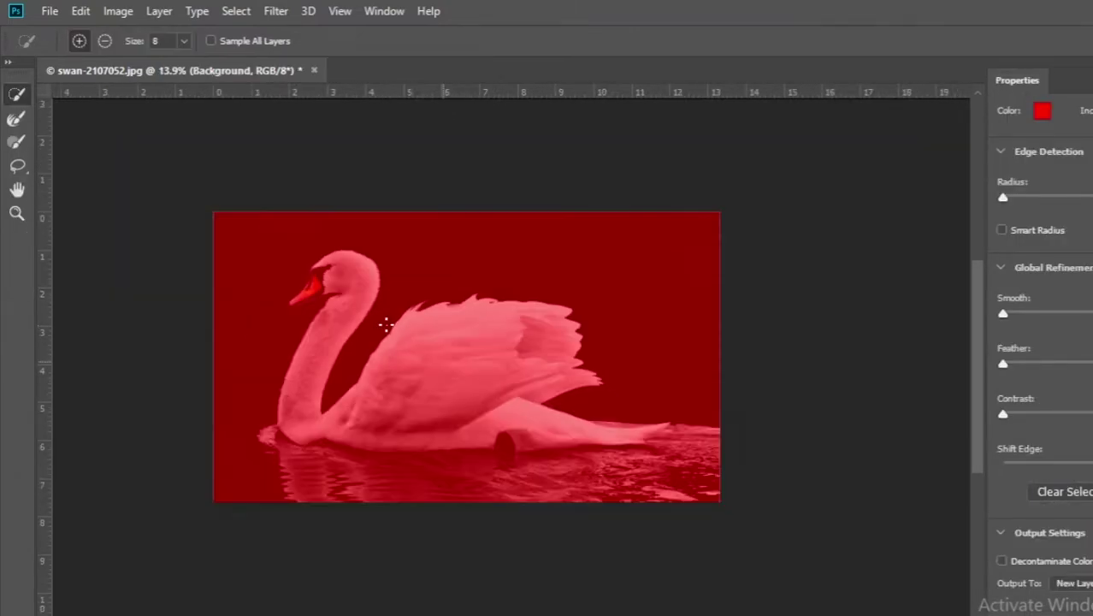
Reduce the Quick Selection brush to size 30 and add the swan's beak, head and upper neck to the selection.
scroll(311, 332, "up", 2)
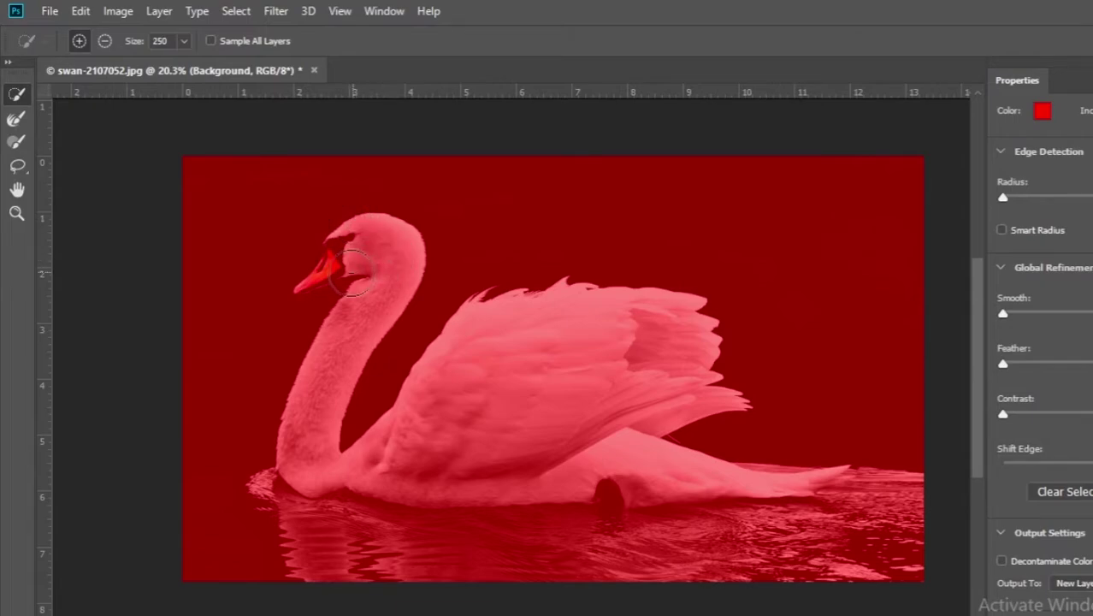
scroll(350, 268, "up", 5)
key("[")
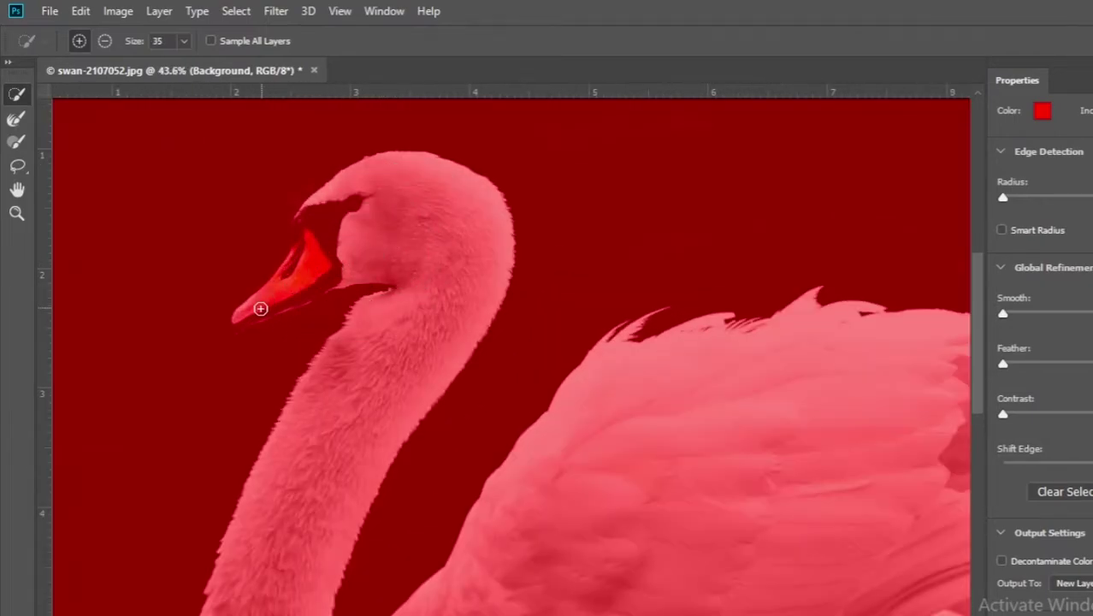
left_click_drag(248, 316, 318, 281)
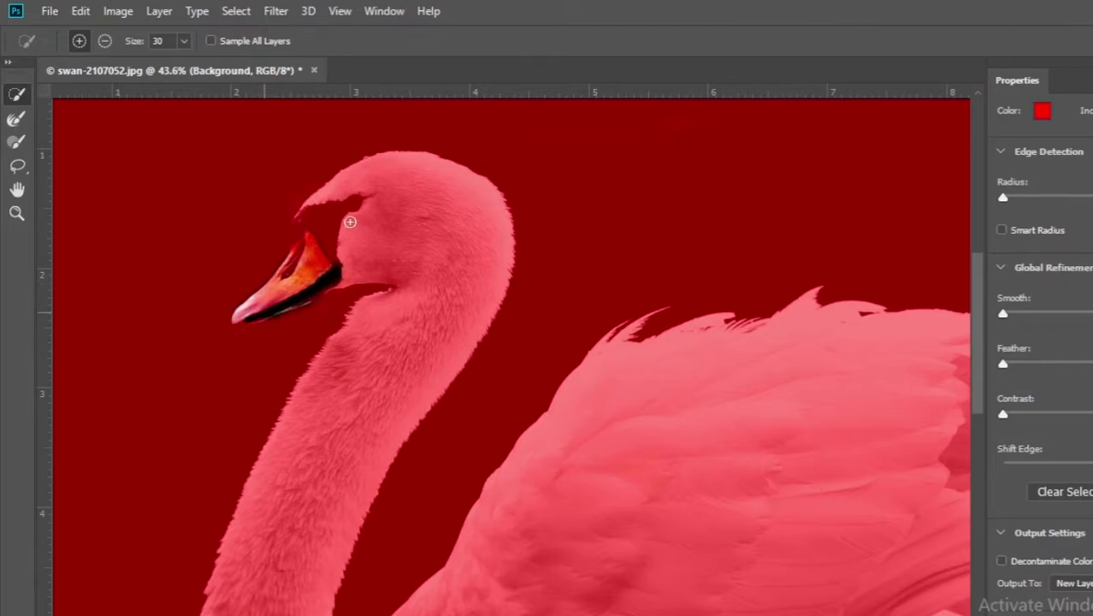
left_click_drag(350, 222, 323, 223)
mouse_move(429, 208)
left_mouse_down()
mouse_move(434, 236)
mouse_move(303, 481)
mouse_move(288, 595)
left_mouse_up()
scroll(401, 261, "down", 4)
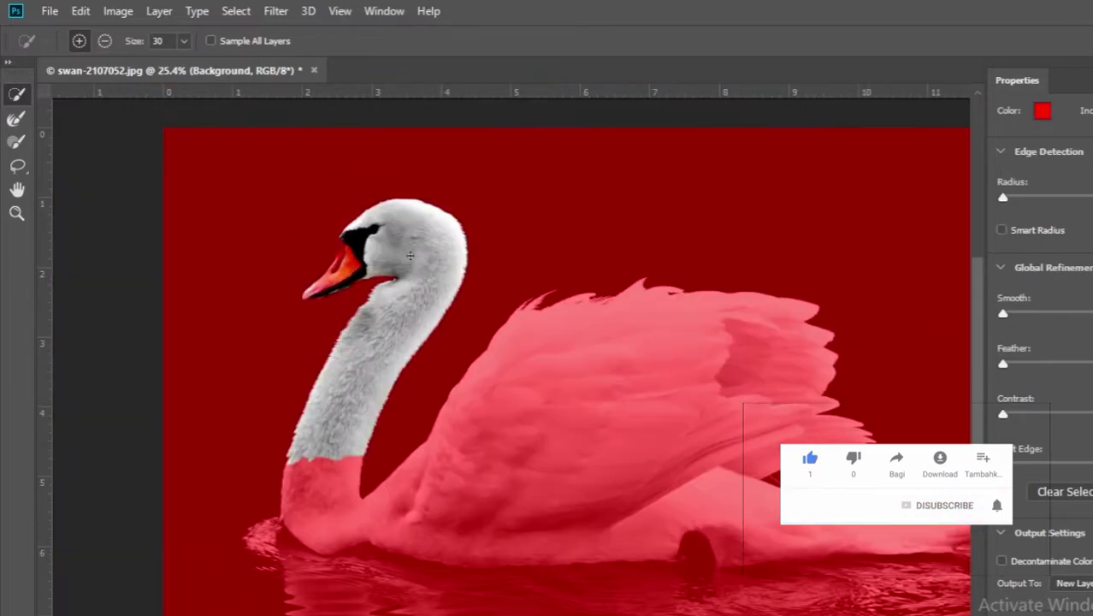
Add the swan's lower neck, wings, body and tail to the selection with the size 30 brush.
scroll(386, 498, "up", 4)
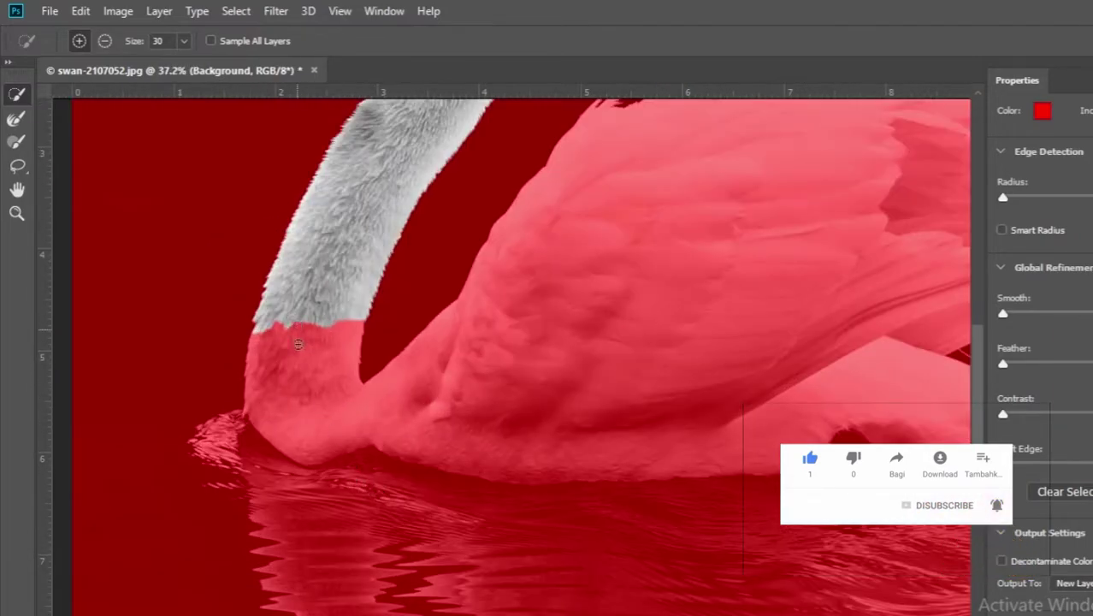
mouse_move(292, 324)
left_mouse_down()
mouse_move(302, 381)
mouse_move(338, 432)
mouse_move(484, 413)
mouse_move(616, 282)
mouse_move(410, 281)
left_mouse_up()
scroll(615, 302, "down", 3)
scroll(710, 273, "up", 3)
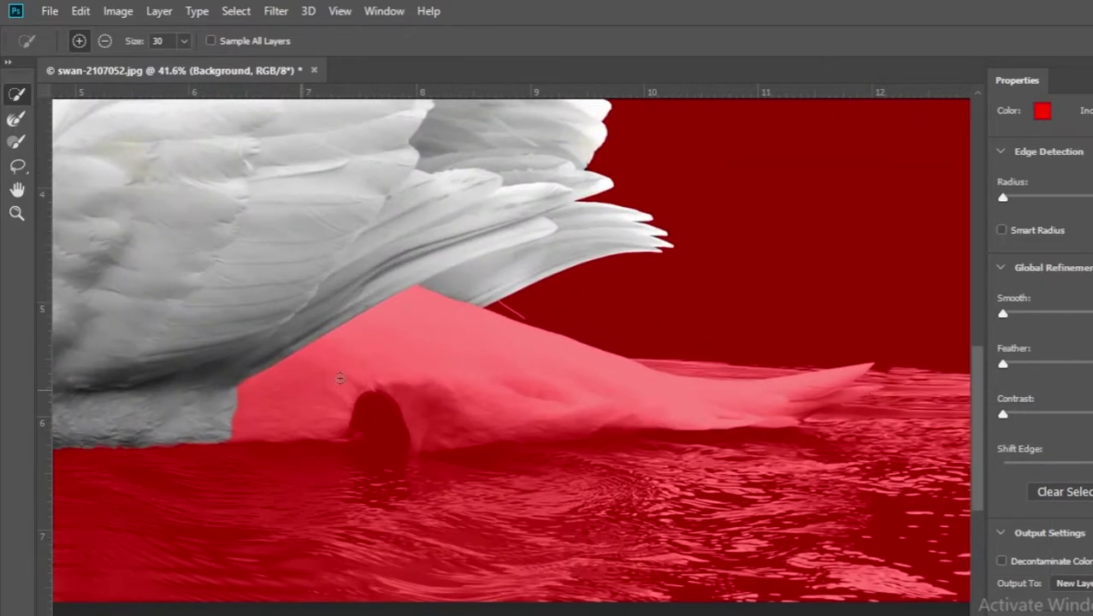
mouse_move(702, 385)
left_mouse_down()
mouse_move(463, 368)
mouse_move(430, 419)
left_mouse_up()
left_click_drag(835, 401, 844, 409)
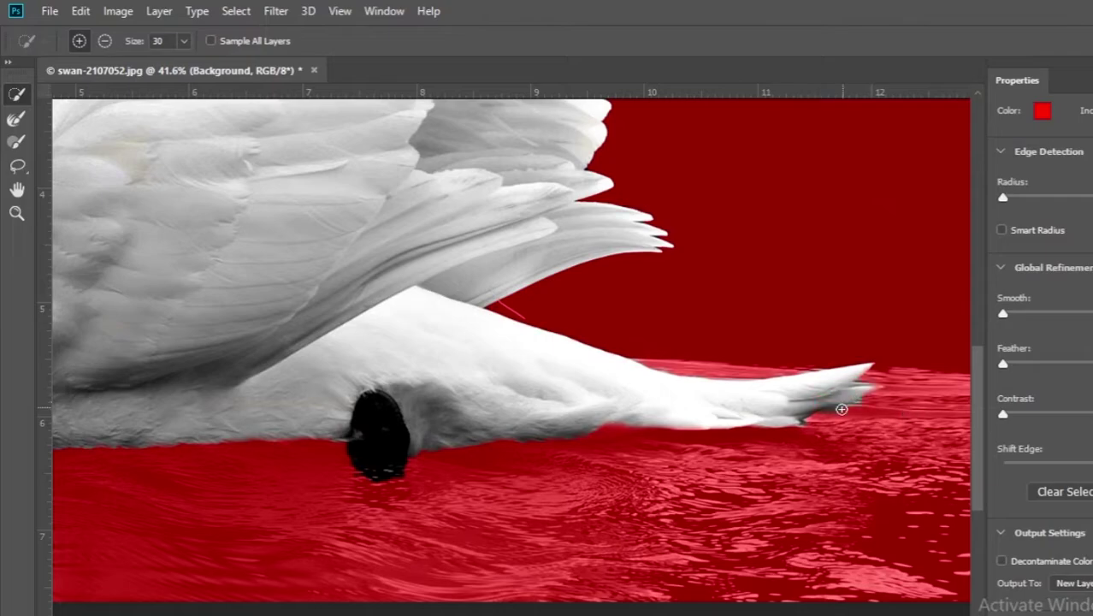
Paint the dark water below the swan's breast and belly into the selection.
scroll(854, 417, "up", 3)
scroll(690, 383, "down", 2)
scroll(513, 392, "down", 5)
scroll(239, 268, "up", 5)
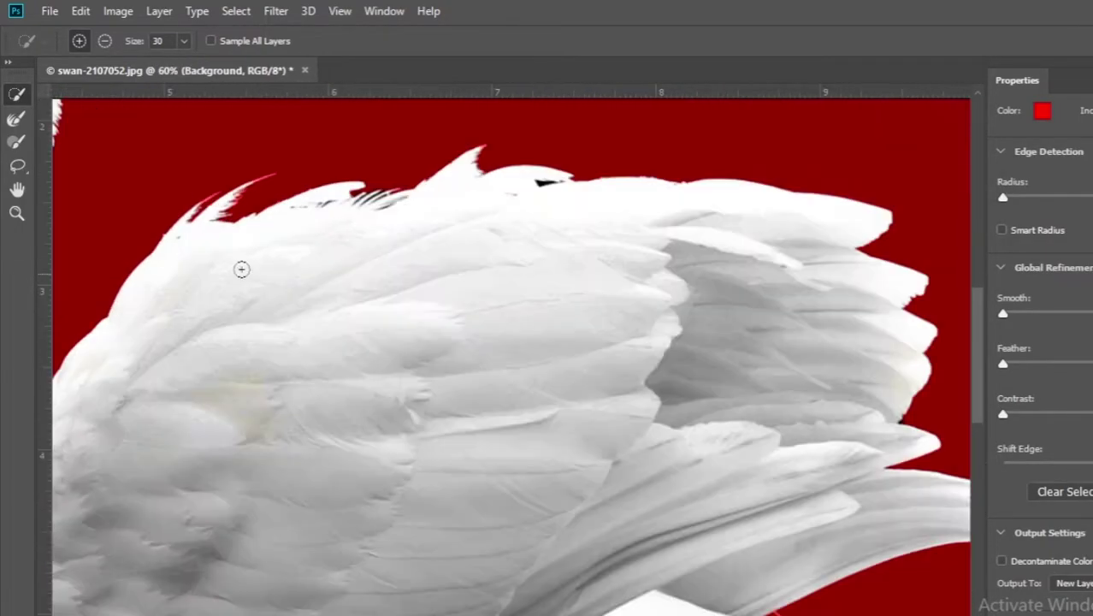
scroll(240, 268, "down", 3)
scroll(197, 484, "up", 3)
mouse_move(139, 403)
left_mouse_down()
mouse_move(149, 437)
mouse_move(187, 441)
mouse_move(253, 473)
mouse_move(308, 476)
left_mouse_up()
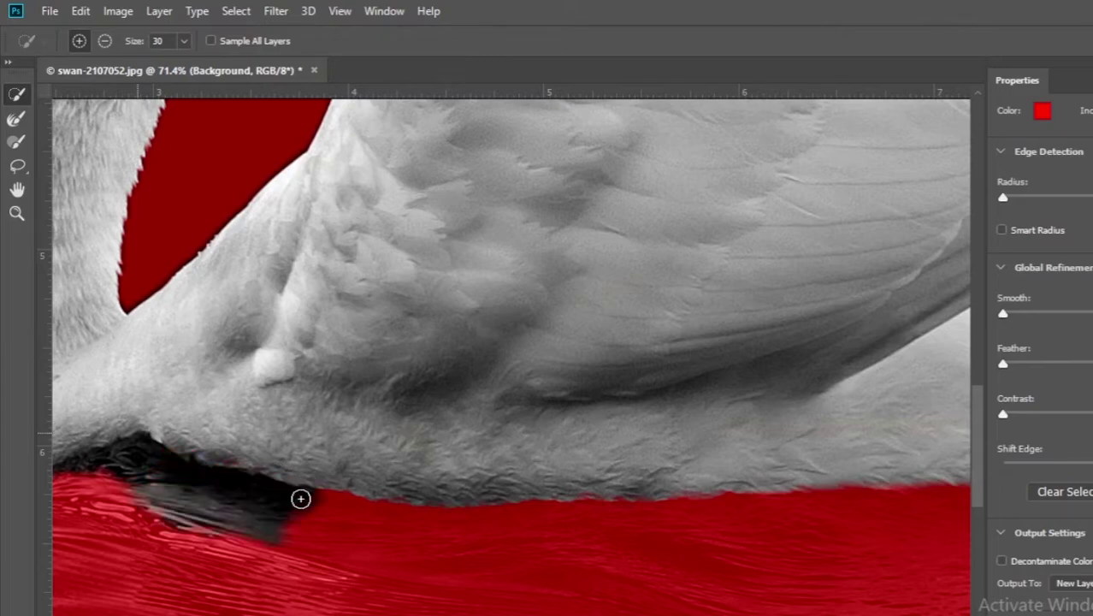
mouse_move(364, 510)
left_mouse_down()
mouse_move(514, 524)
mouse_move(701, 492)
mouse_move(784, 493)
left_mouse_up()
scroll(345, 341, "down", 3)
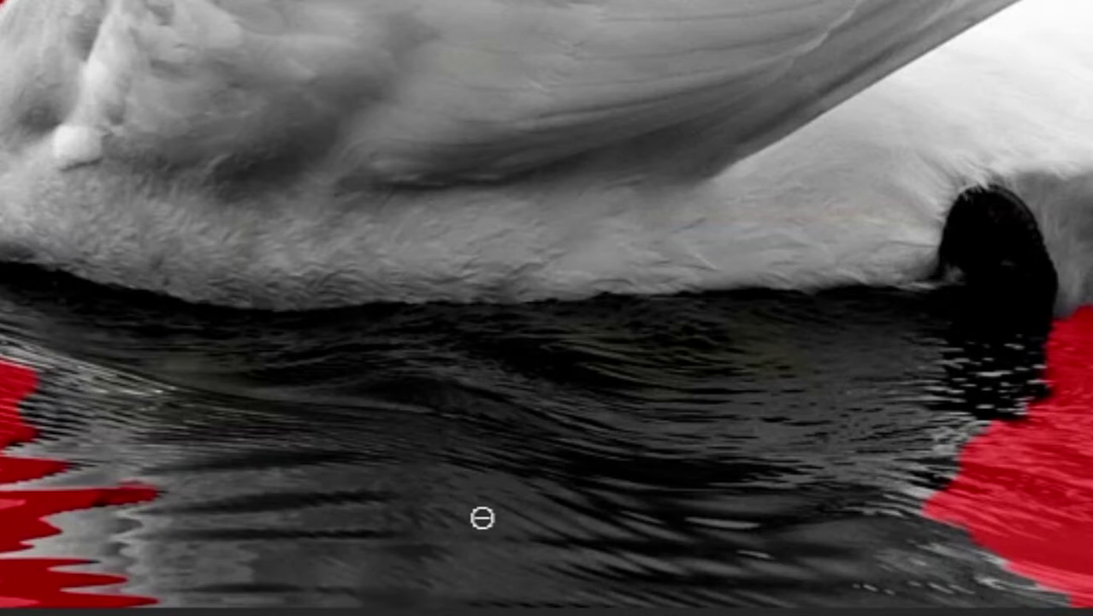
Subtract the water below the swan's body from the selection, enlarging the brush for the remaining patches along the belly.
mouse_move(483, 517)
left_mouse_down()
mouse_move(710, 514)
mouse_move(426, 540)
mouse_move(60, 552)
left_mouse_up()
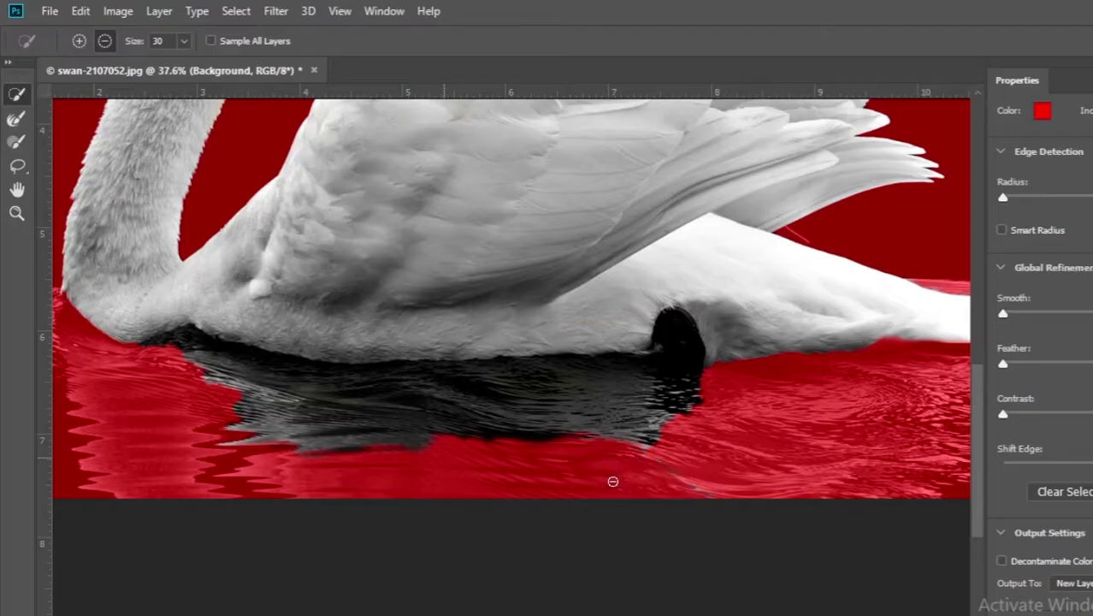
mouse_move(564, 389)
left_mouse_down()
mouse_move(153, 352)
mouse_move(353, 387)
mouse_move(545, 369)
mouse_move(675, 390)
mouse_move(706, 384)
left_mouse_up()
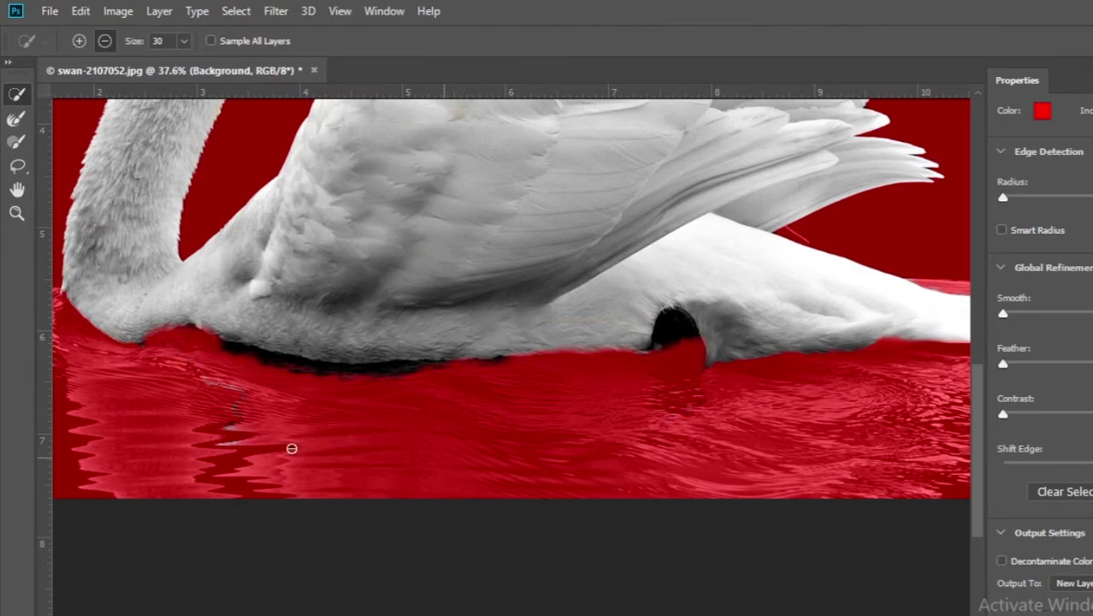
key("bracketright")
key("bracketright")
key("bracketright")
key("bracketright")
key("bracketright")
key("bracketright")
key("bracketright")
key("bracketright")
key("bracketright")
mouse_move(196, 424)
left_mouse_down()
mouse_move(760, 440)
mouse_move(239, 381)
mouse_move(418, 402)
left_mouse_up()
Subtract the dark background patch between the beak and neck from the selection with a size 70 brush, and reduce the brush to size 20.
scroll(493, 463, "down", 2)
scroll(229, 292, "up", 3)
key("bracketleft")
key("bracketleft")
key("bracketleft")
key("bracketleft")
key("bracketleft")
key("bracketleft")
key("bracketleft")
key("bracketleft")
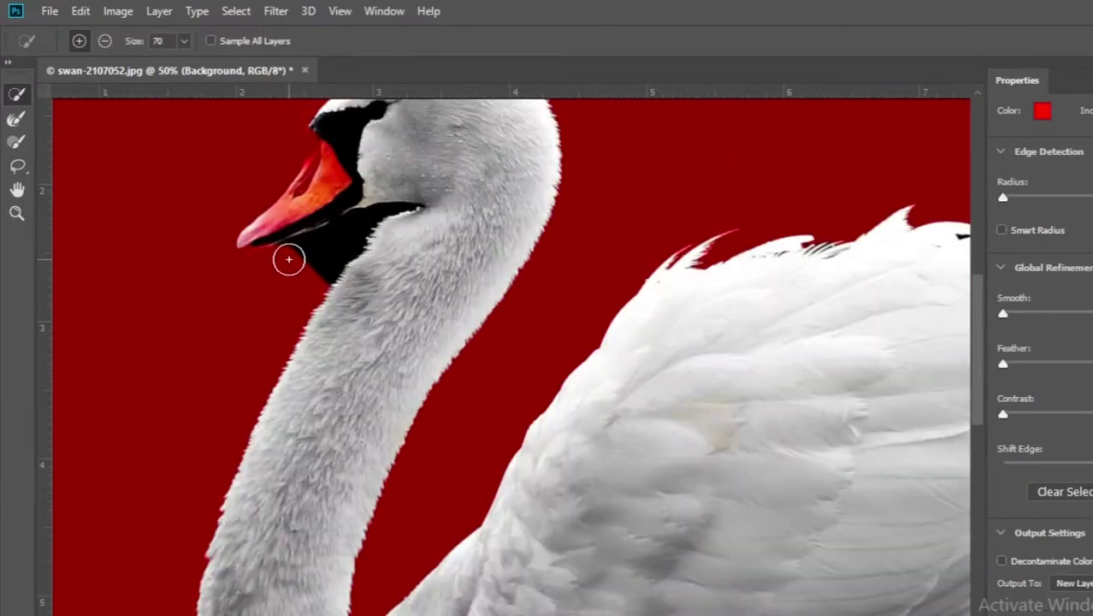
left_click_drag(343, 243, 313, 251)
key("bracketleft")
key("bracketleft")
key("bracketleft")
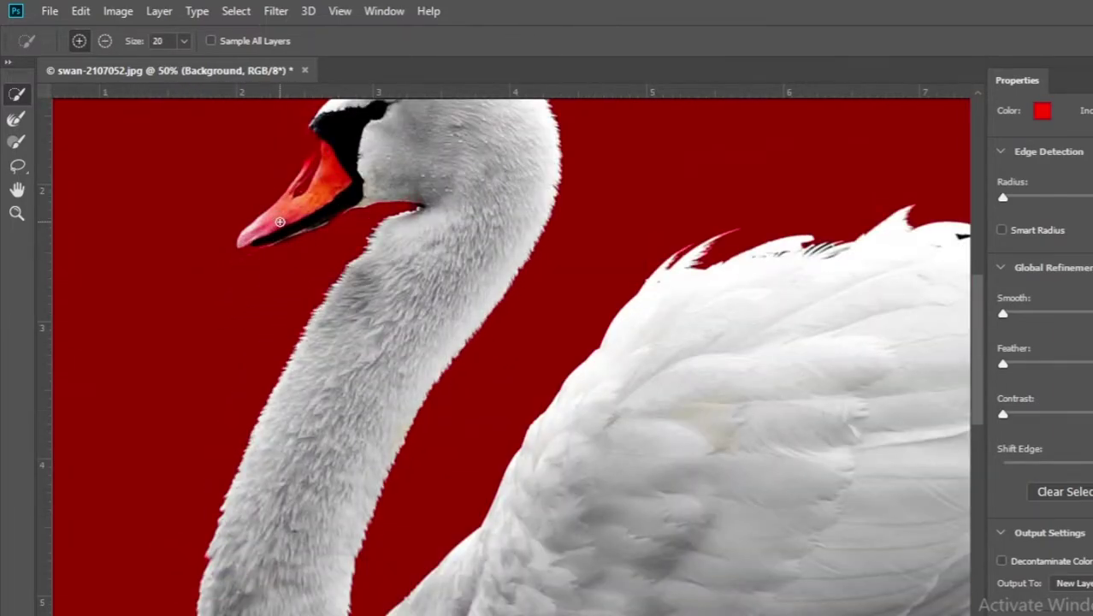
Refine the fine feather tips and dark gaps along the wing's upper edge with the Refine Edge Brush at size 50.
scroll(333, 171, "down", 3)
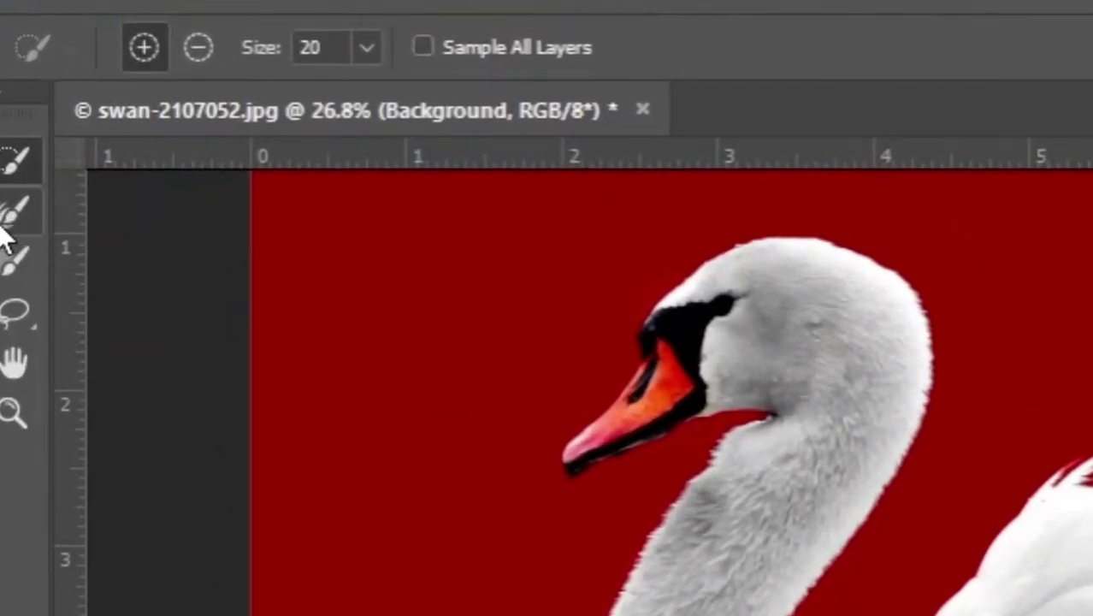
left_click(12, 214)
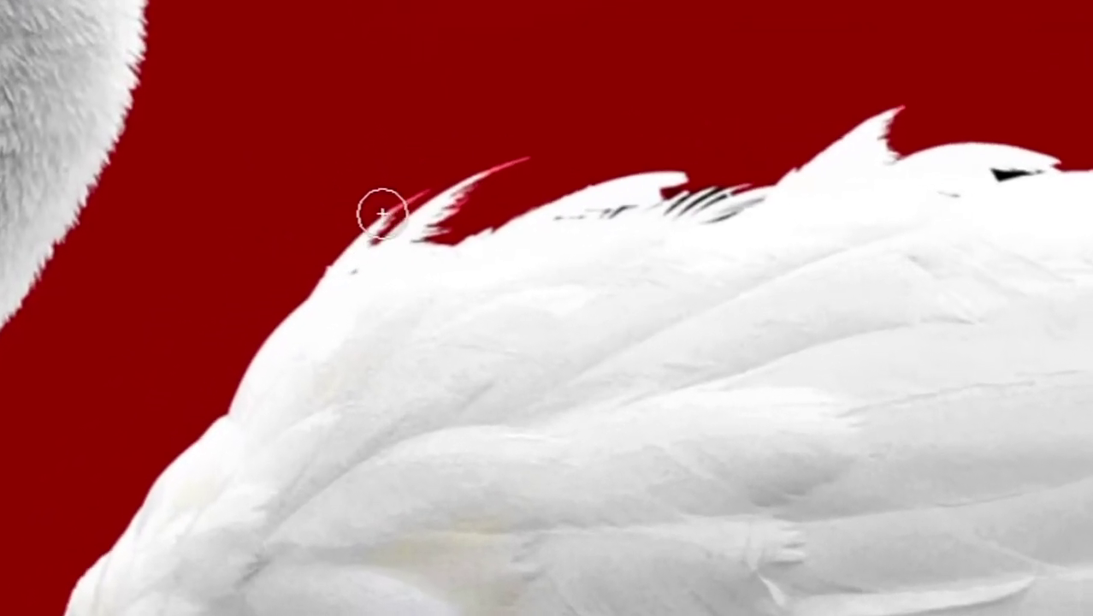
left_click_drag(358, 237, 551, 150)
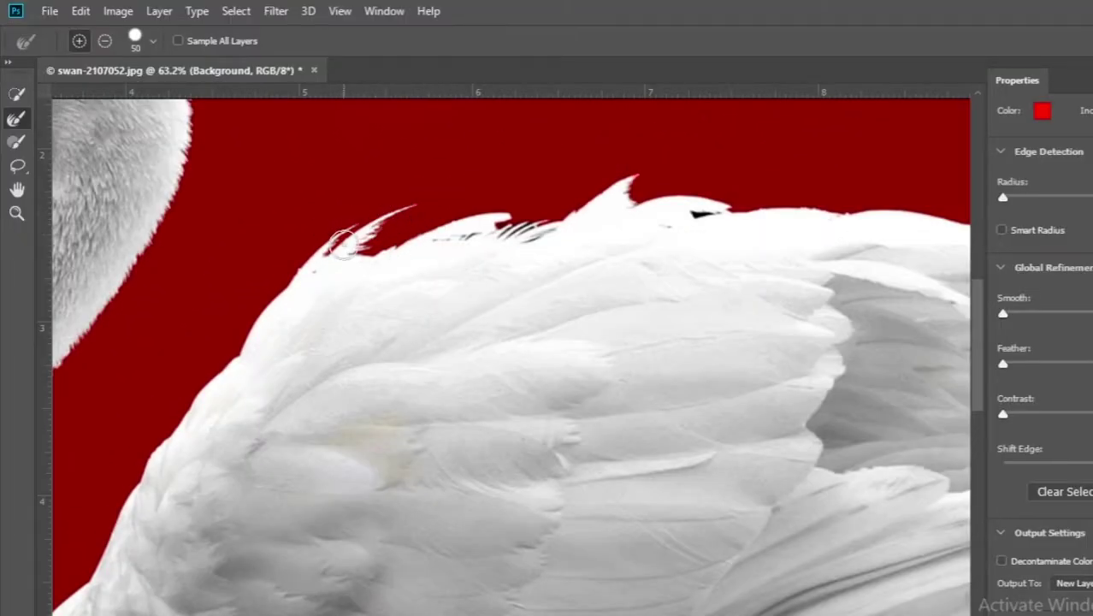
left_click_drag(682, 213, 561, 244)
scroll(561, 231, "up", 1)
scroll(923, 256, "right", 5)
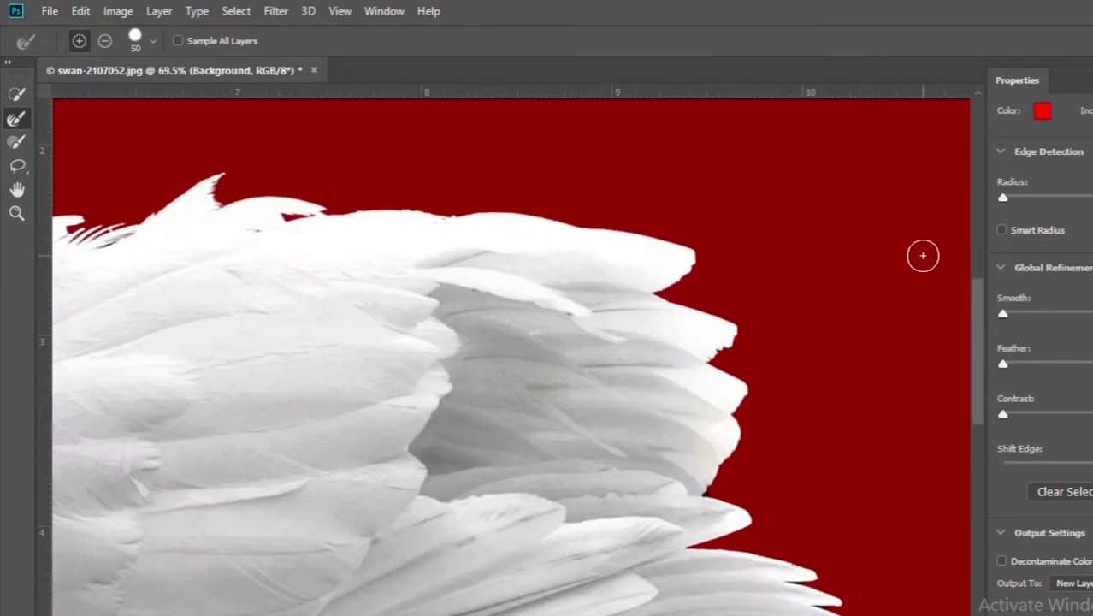
scroll(787, 249, "down", 3)
scroll(823, 420, "up", 2)
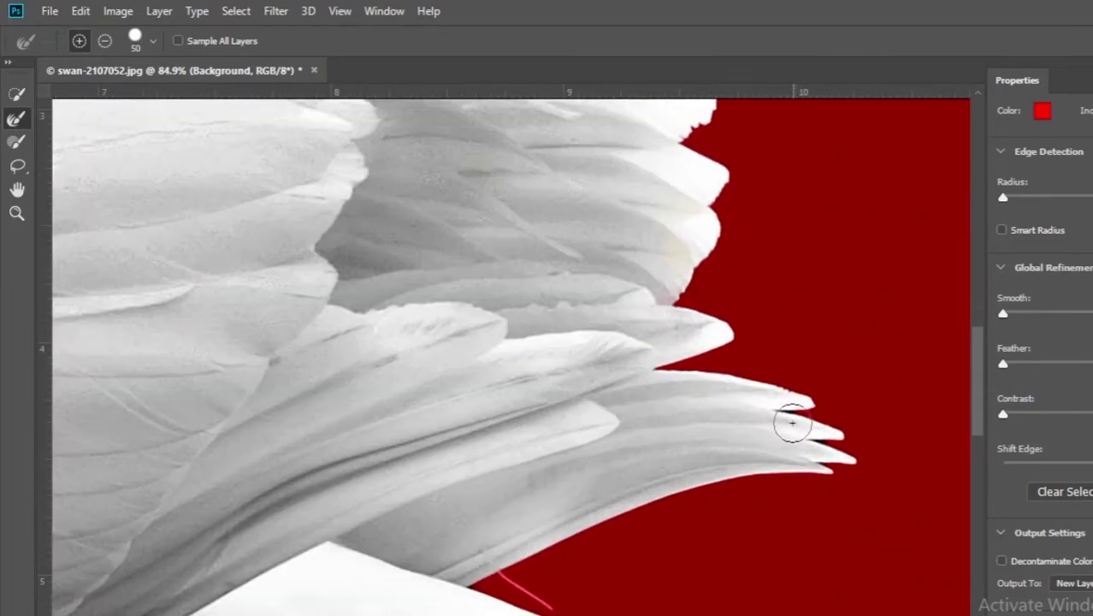
Reduce the Refine Edge Brush to size 10 and refine the thin stray feather between the rear wing and the tail.
scroll(661, 363, "down", 4)
scroll(572, 522, "up", 10)
key("bracketleft")
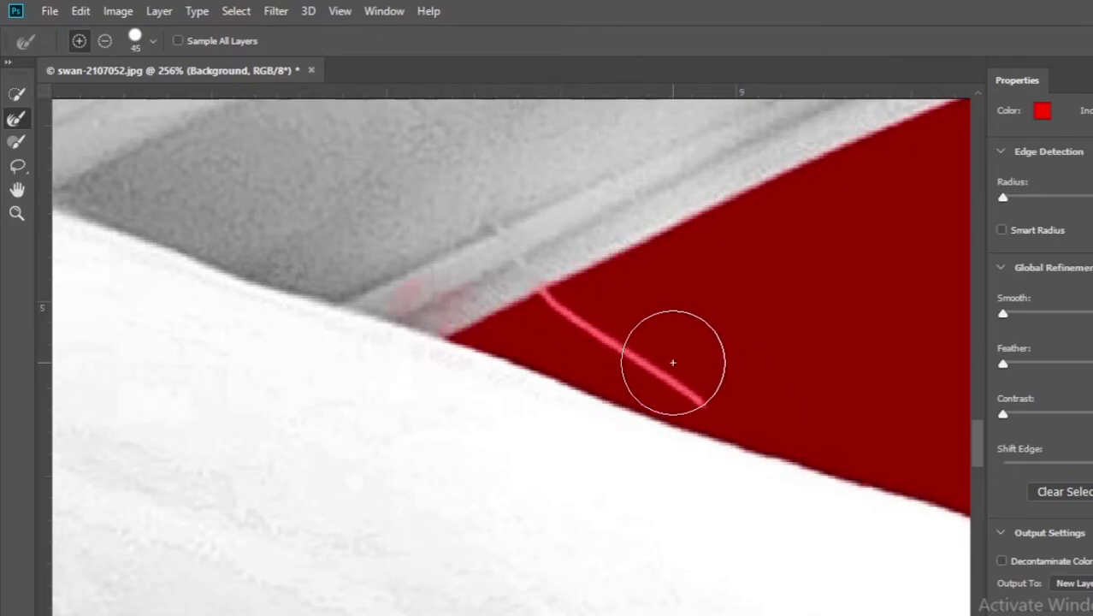
key("bracketleft")
key("bracketleft")
key("bracketleft")
key("bracketleft")
key("bracketleft")
key("bracketleft")
key("bracketleft")
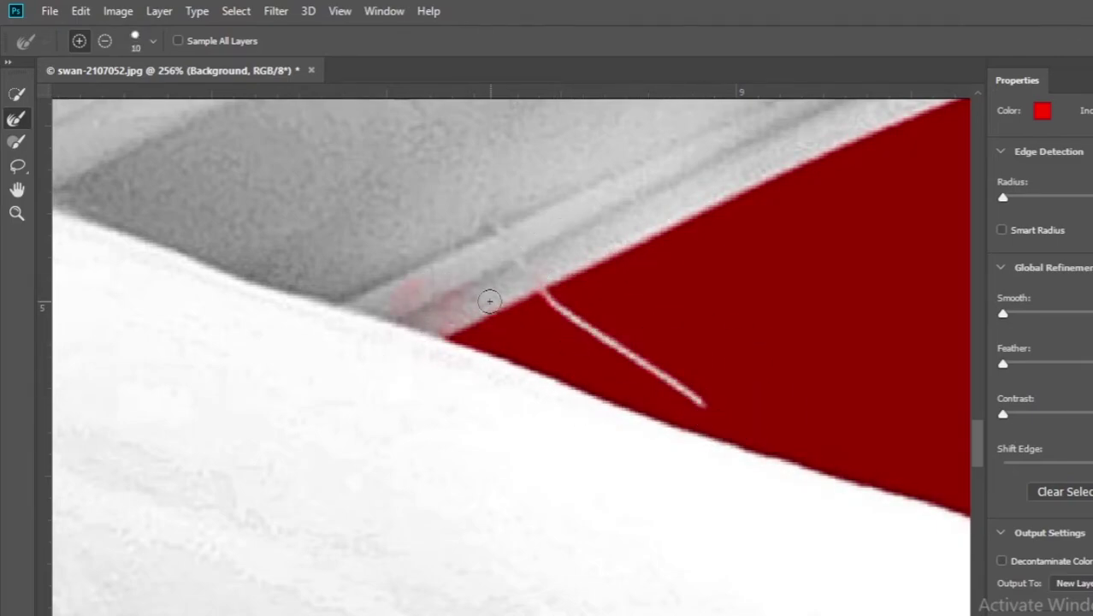
scroll(490, 301, "down", 3)
scroll(798, 402, "down", 5)
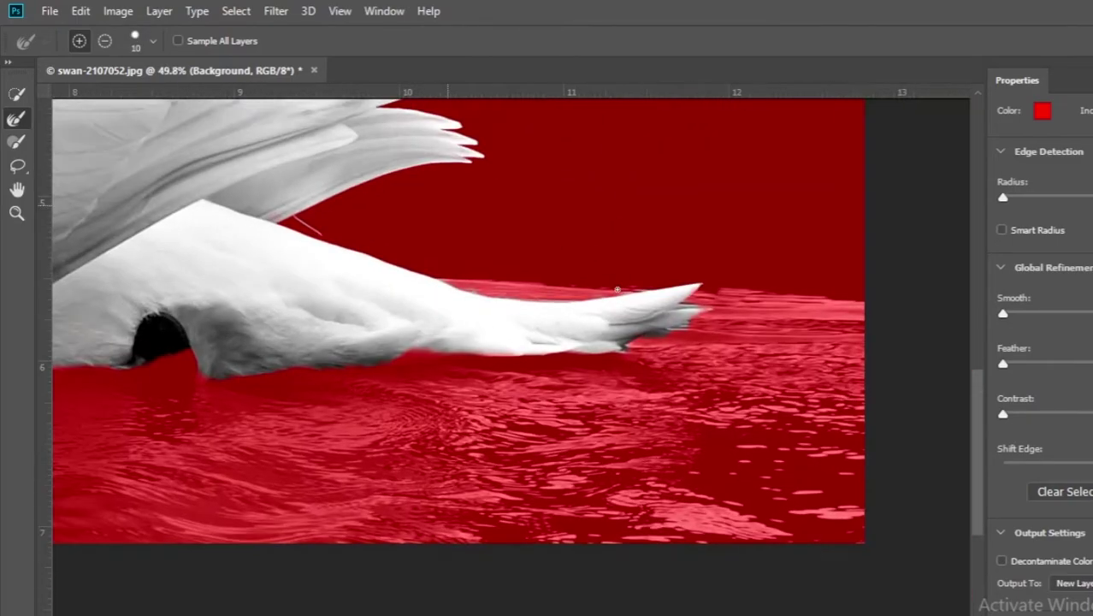
Enlarge the Refine Edge Brush to size 35 and refine the feather edges around the swan's tail and rear underside.
scroll(306, 255, "up", 4)
key("bracketright")
key("bracketright")
key("bracketright")
key("bracketright")
key("bracketright")
mouse_move(306, 255)
left_mouse_down()
mouse_move(874, 279)
mouse_move(783, 366)
mouse_move(652, 401)
mouse_move(100, 431)
left_mouse_up()
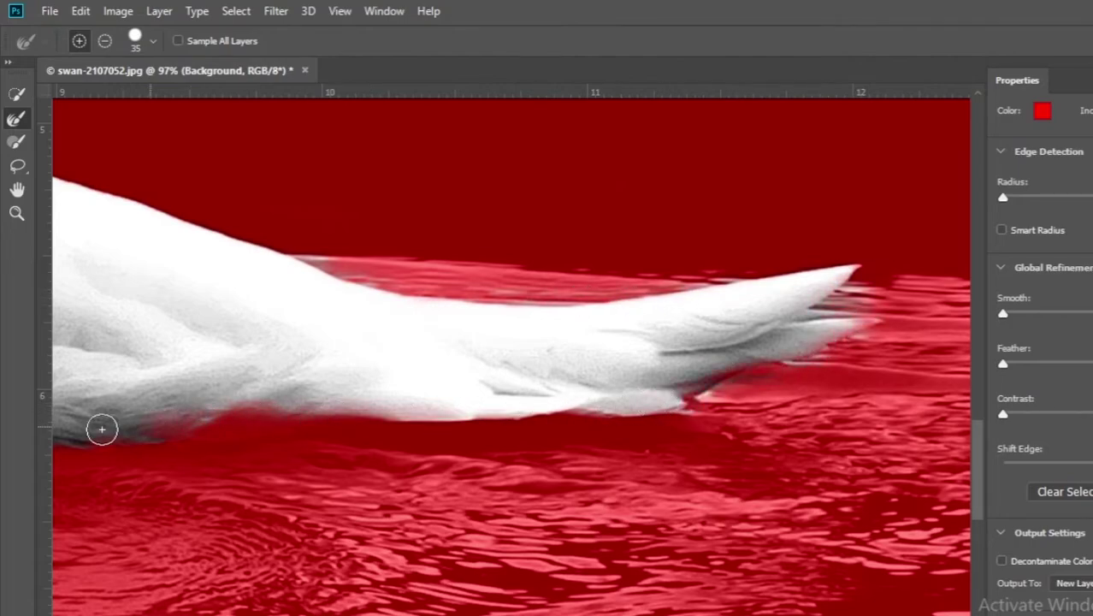
Refine the fine feather edges along both sides of the swan's neck and around the gap beside the wing at brush size 35.
scroll(100, 430, "down", 4)
scroll(434, 221, "up", 4)
scroll(434, 221, "up", 2)
mouse_move(426, 137)
left_mouse_down()
mouse_move(446, 206)
mouse_move(401, 374)
mouse_move(301, 533)
left_mouse_up()
scroll(549, 260, "down", 5)
scroll(538, 285, "up", 3)
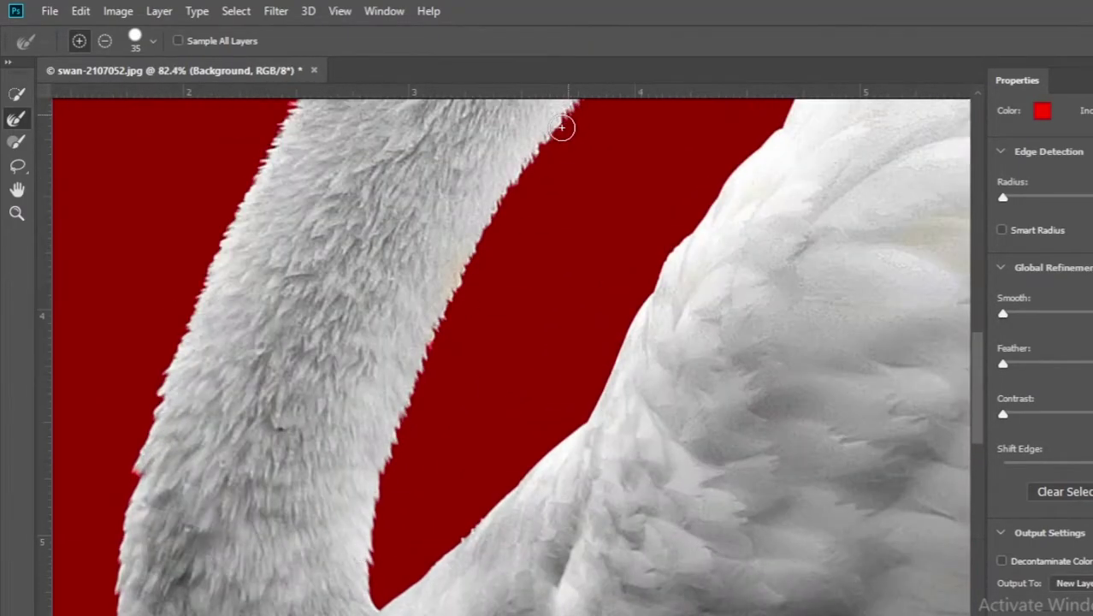
mouse_move(377, 570)
left_mouse_down()
mouse_move(531, 484)
mouse_move(685, 237)
mouse_move(817, 104)
left_mouse_up()
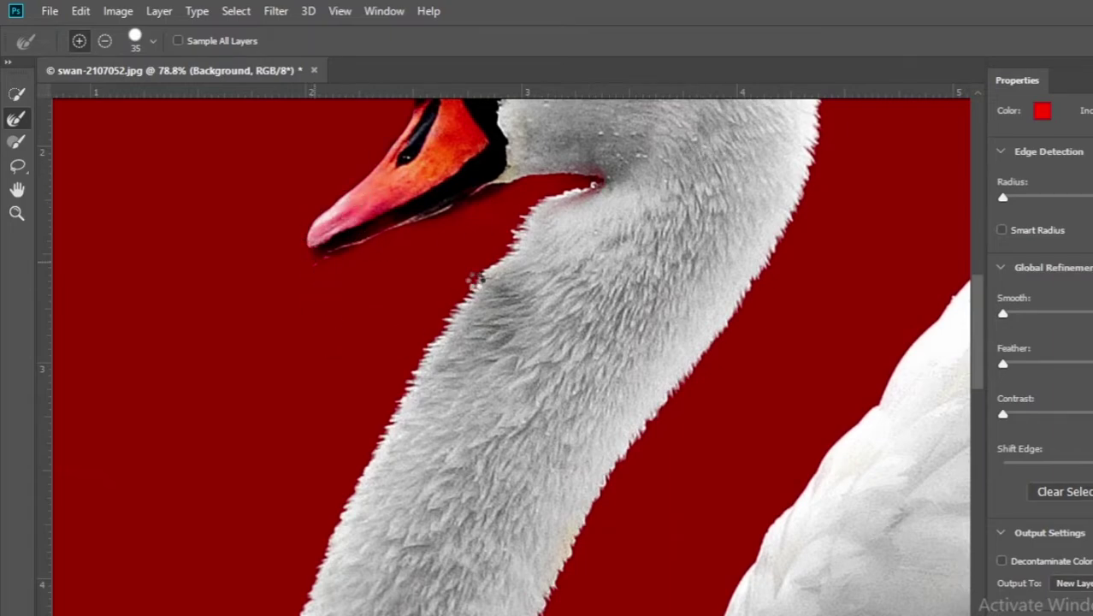
Set Shift Edge to -5% and output the refined selection to a New Layer with Layer Mask.
scroll(476, 279, "down", 6)
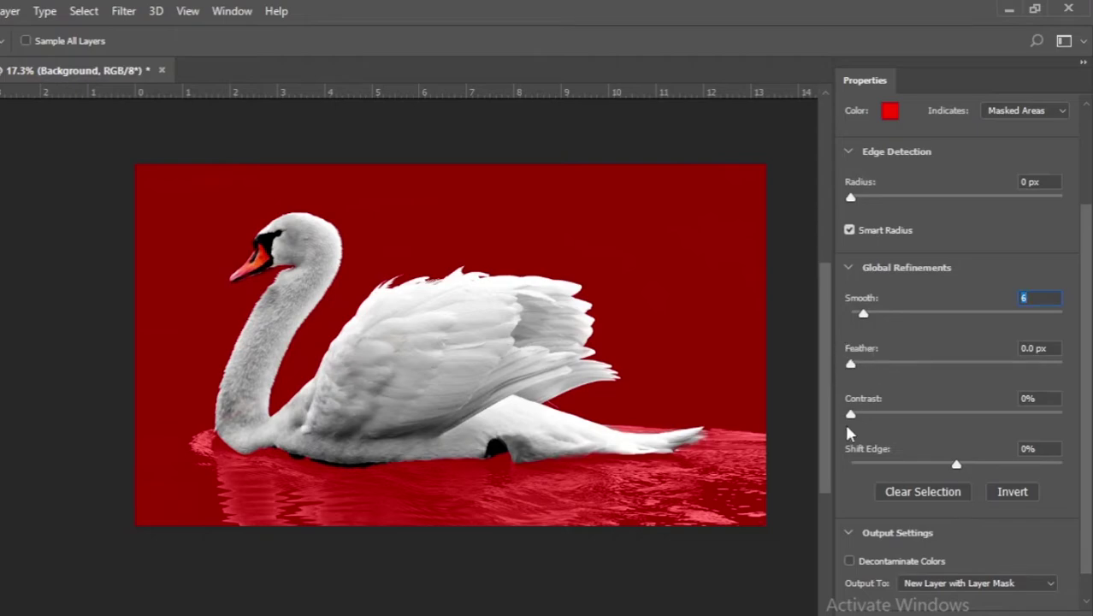
left_click_drag(956, 467, 953, 469)
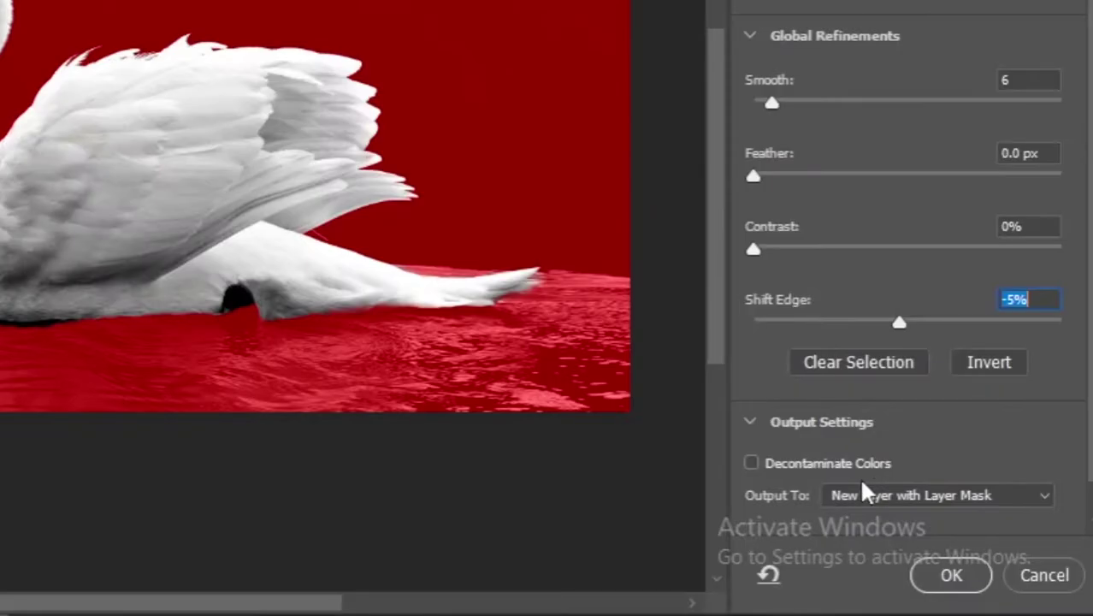
scroll(890, 522, "down", 1)
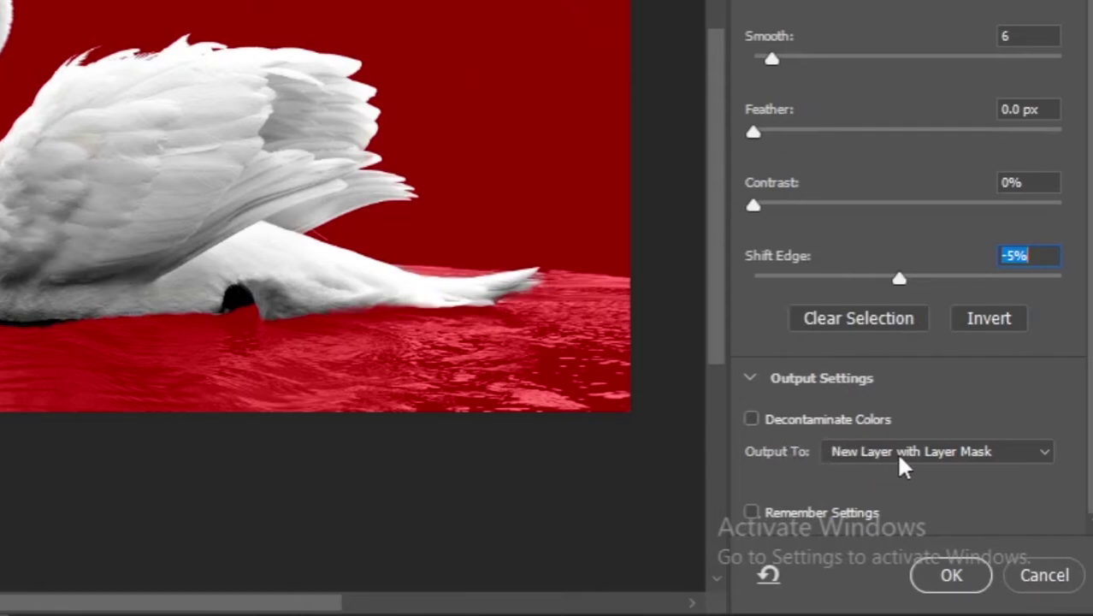
left_click(928, 450)
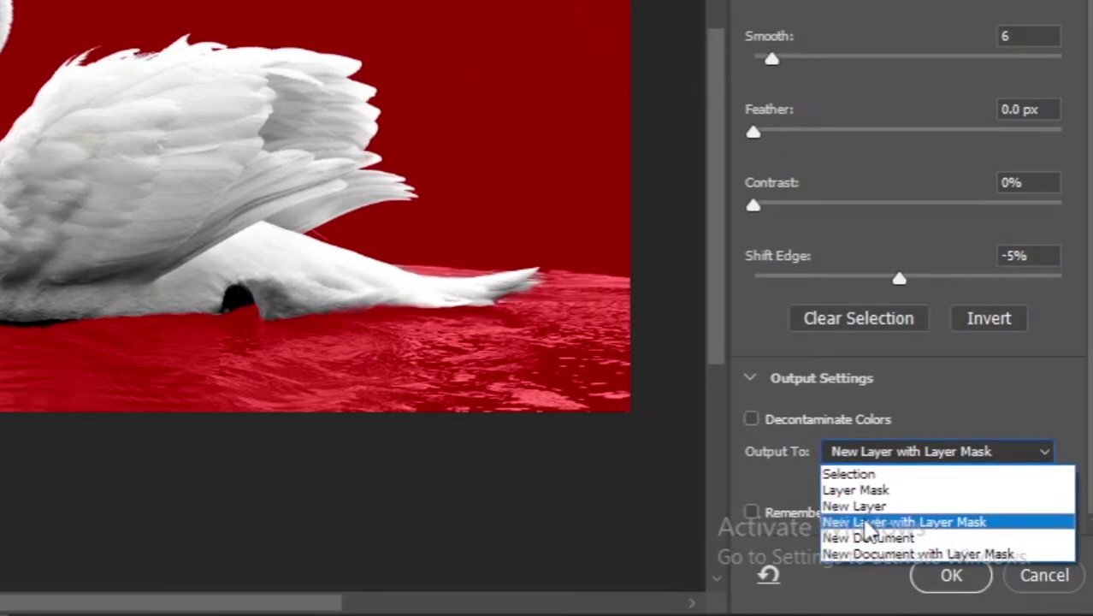
left_click(929, 523)
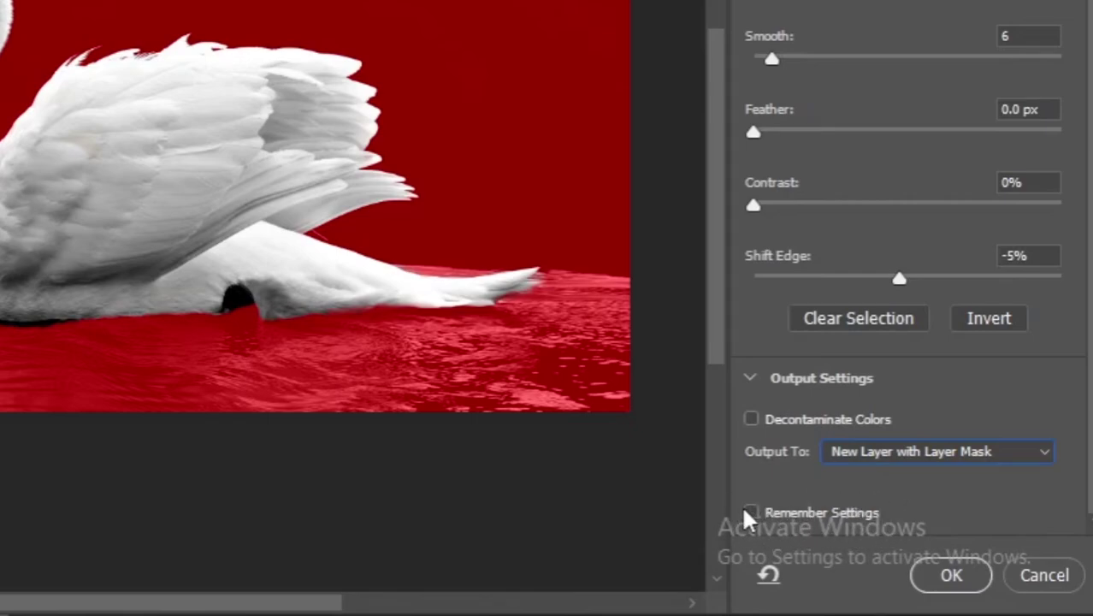
left_click(933, 568)
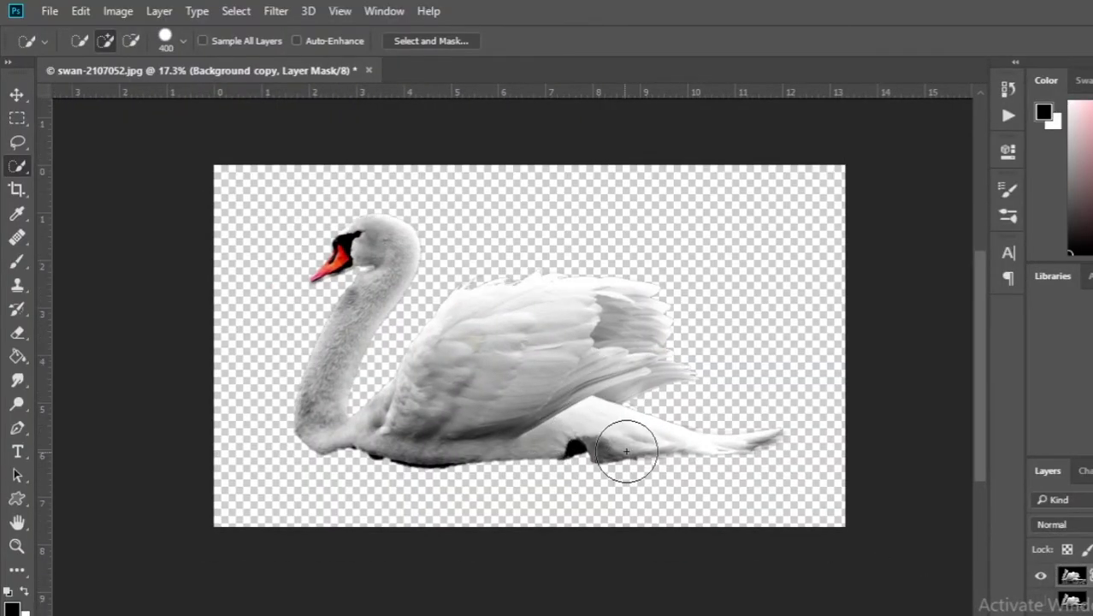
Examine the swan cutout's edges against the transparent background at different magnifications.
scroll(546, 358, "up", 2)
scroll(317, 275, "down", 1)
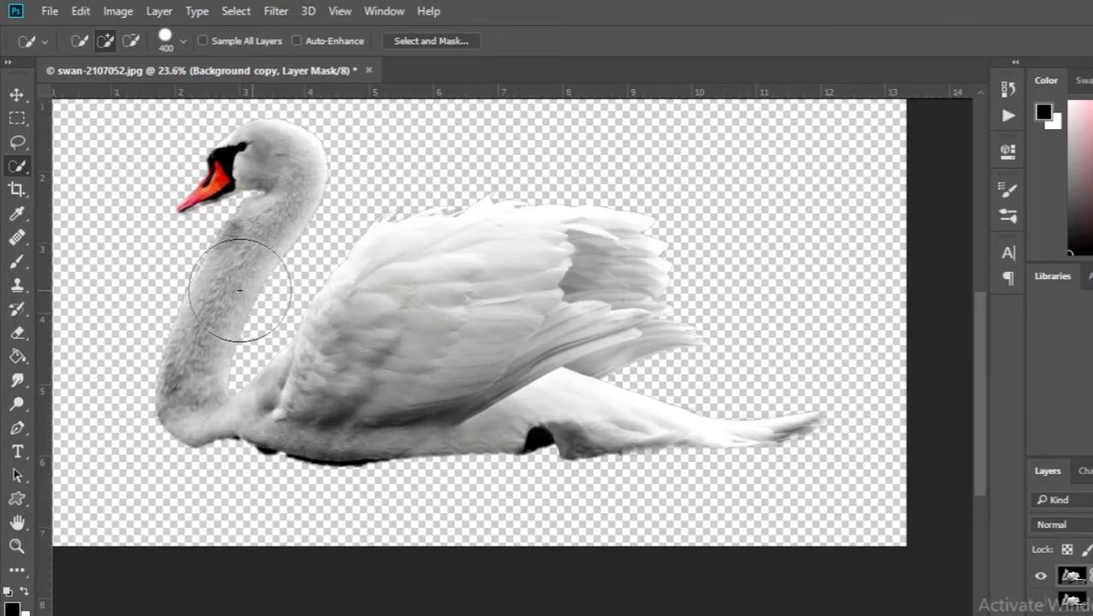
scroll(244, 306, "up", 2)
scroll(251, 289, "down", 3)
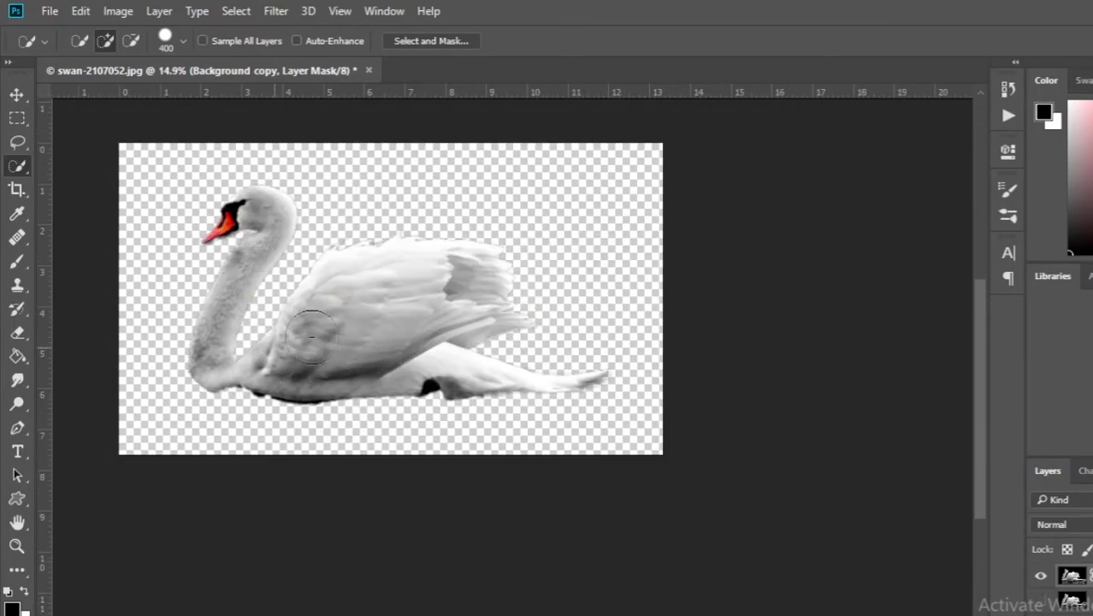
scroll(411, 290, "down", 2)
scroll(354, 314, "up", 2)
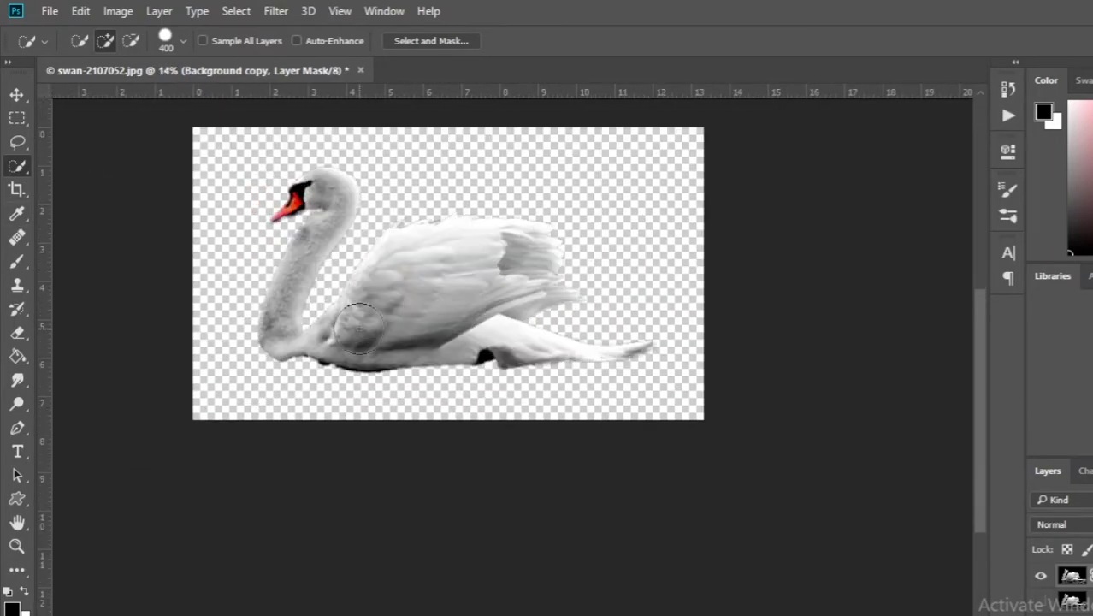
scroll(351, 342, "down", 2)
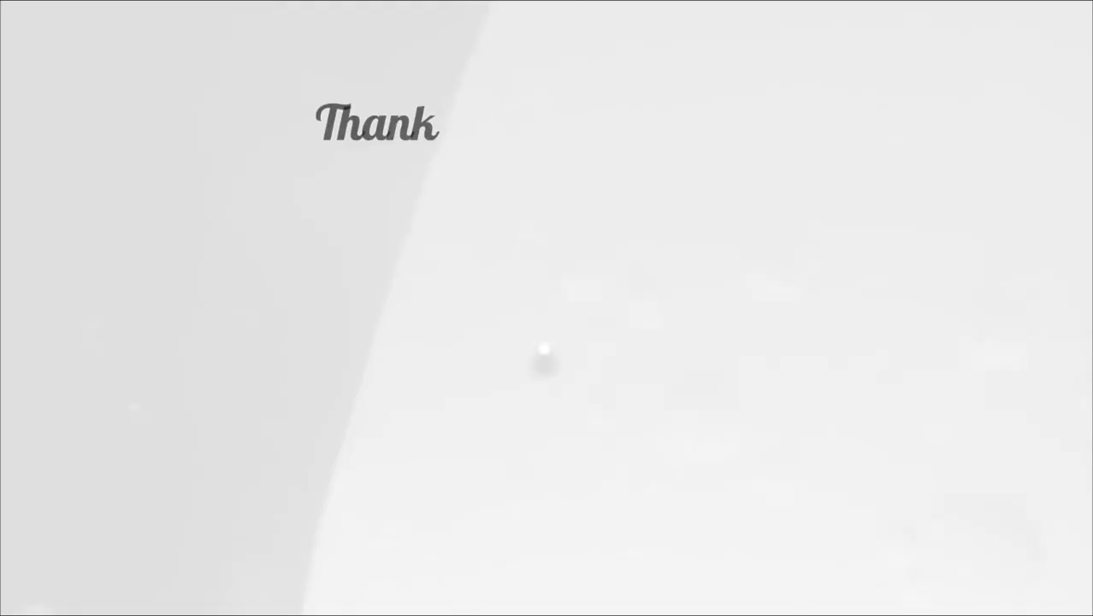